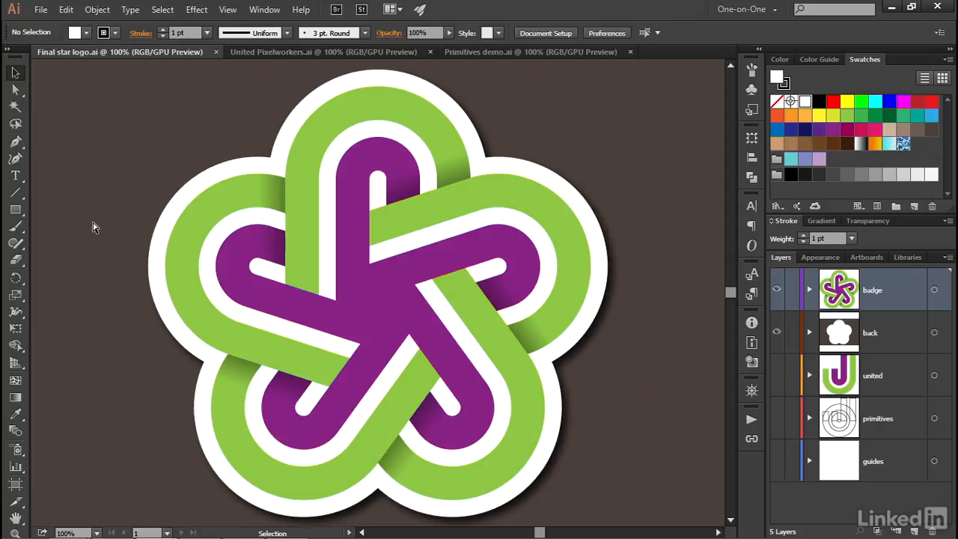
# - Look through the open star logo, United Pixelworkers and Primitives demo documents to examine the shapes they are built from
pyautogui.hotkey('ctrl', 'Tab')
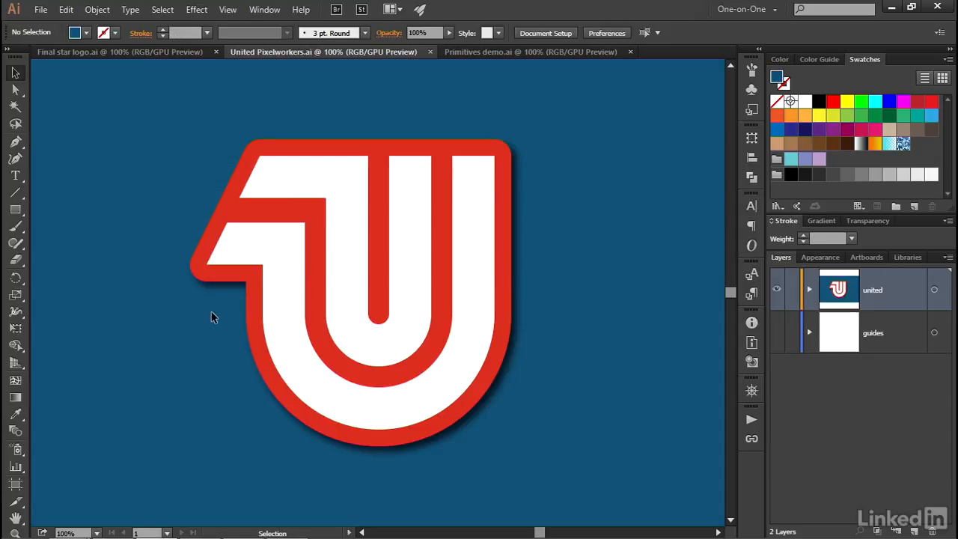
pyautogui.press('ctrl')
pyautogui.hotkey('ctrl', 'Tab')
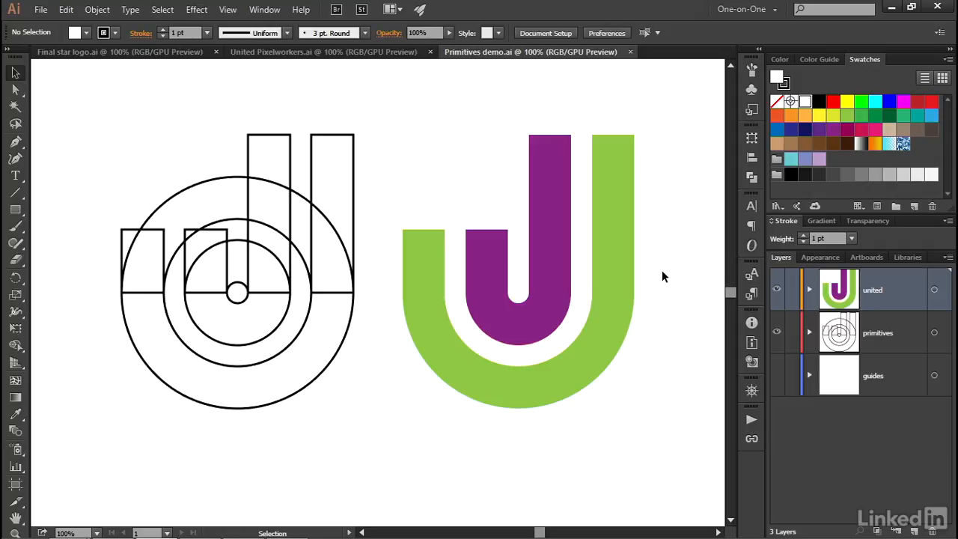
# - Create a new document from the template "RGB with center guides.ait"
pyautogui.click(40, 9)
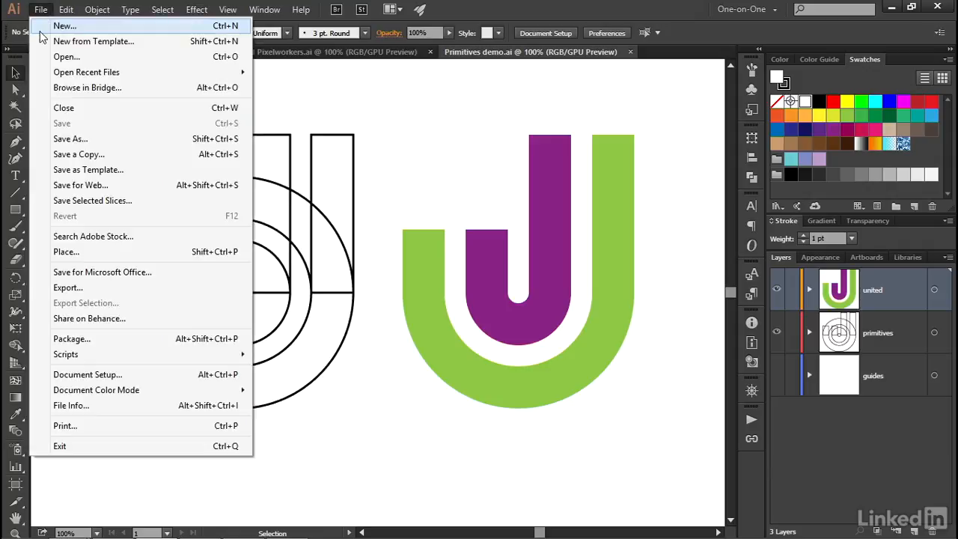
pyautogui.click(42, 44)
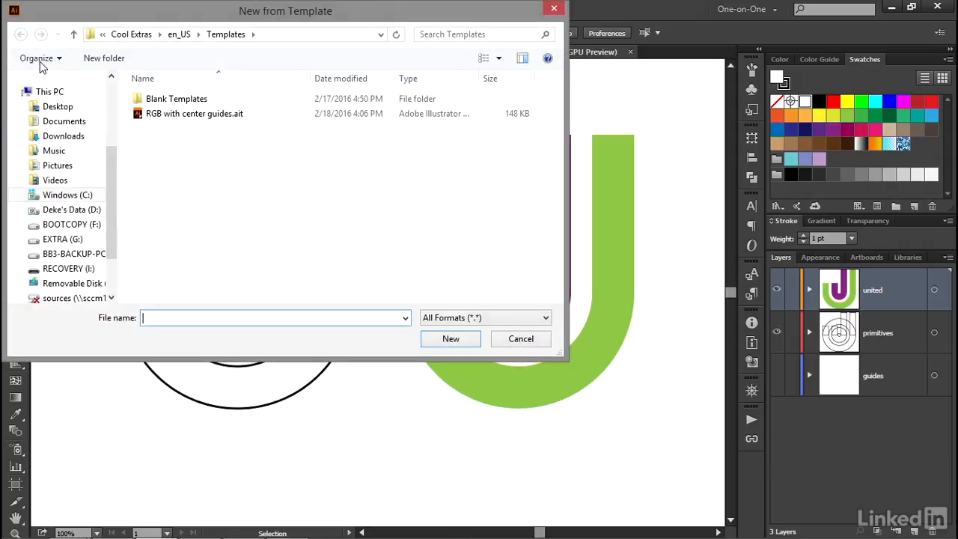
pyautogui.doubleClick(168, 116)
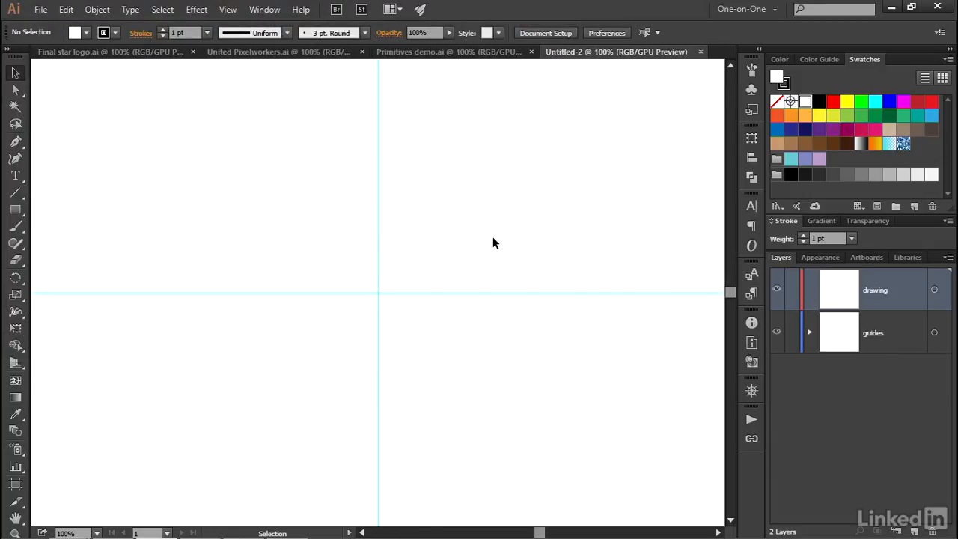
# - Draw a 30 pt by 30 pt circle with the Ellipse tool where the two center guides cross
pyautogui.click(16, 213)
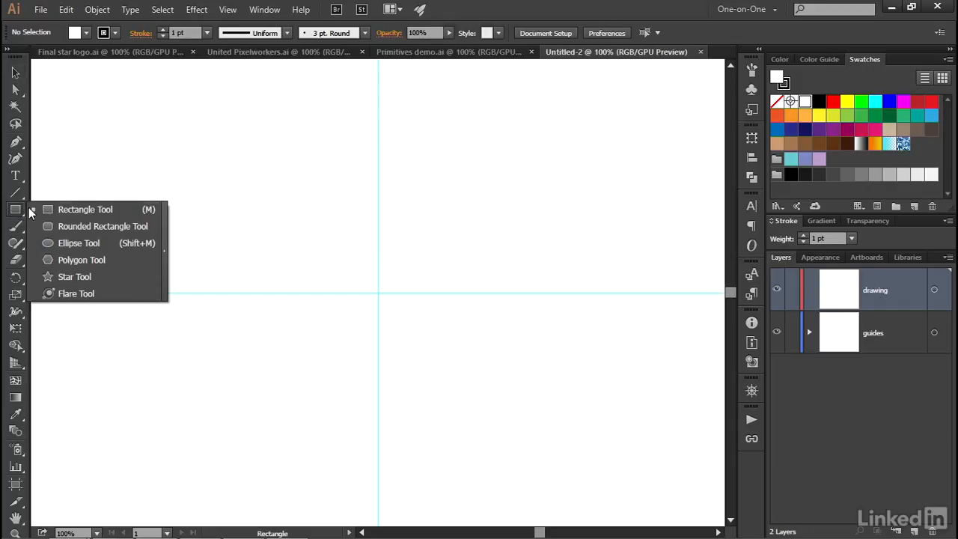
pyautogui.click(112, 244)
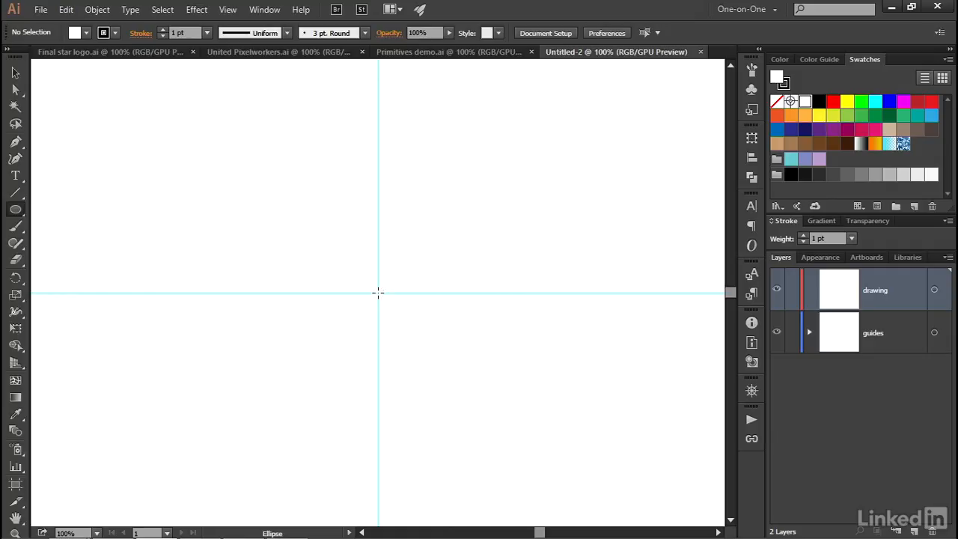
pyautogui.click(378, 293)
pyautogui.click(551, 217)
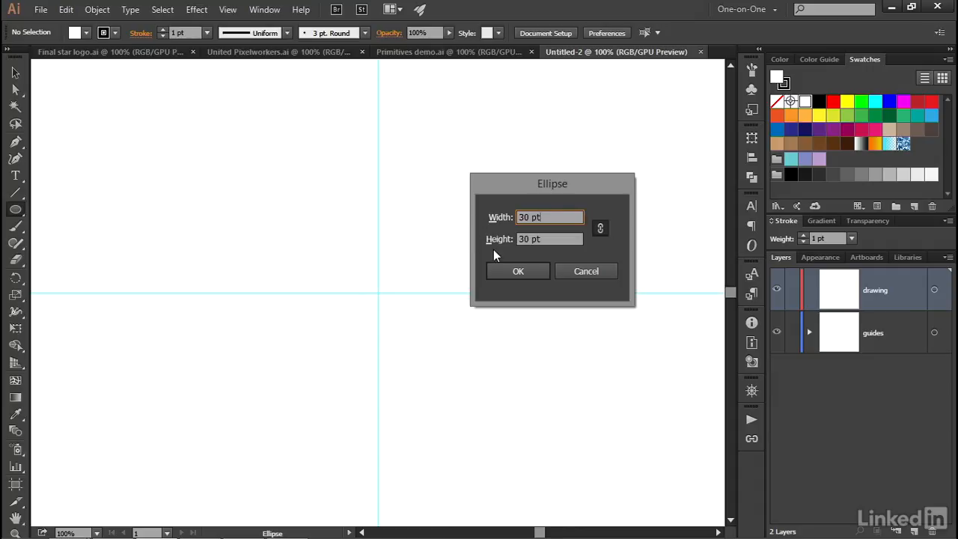
pyautogui.click(506, 273)
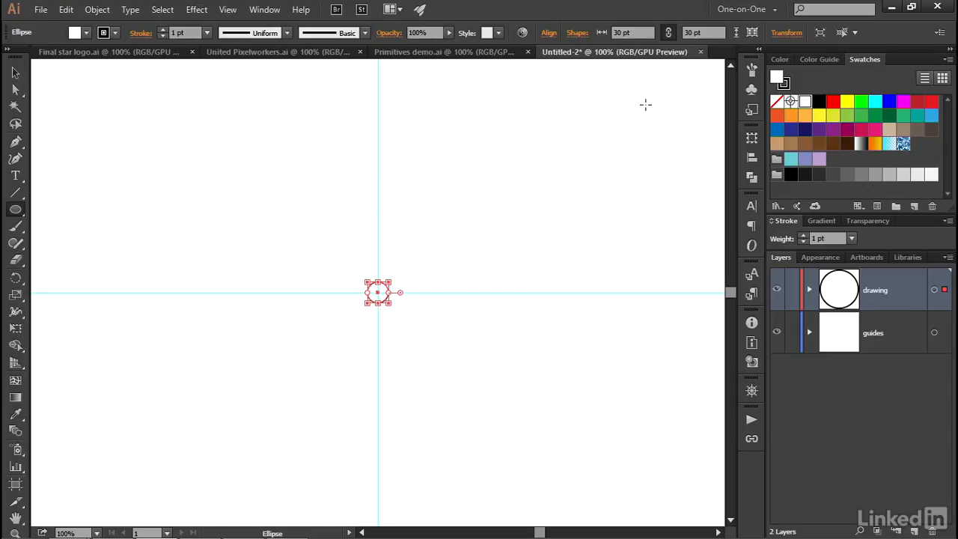
# - Hide the circle's shape widgets and show them again
pyautogui.click(750, 34)
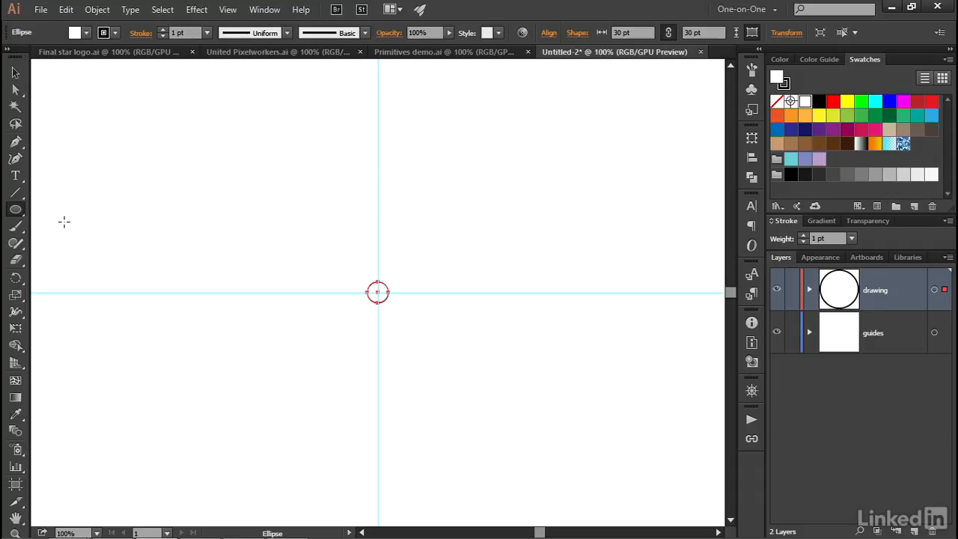
pyautogui.click(20, 213)
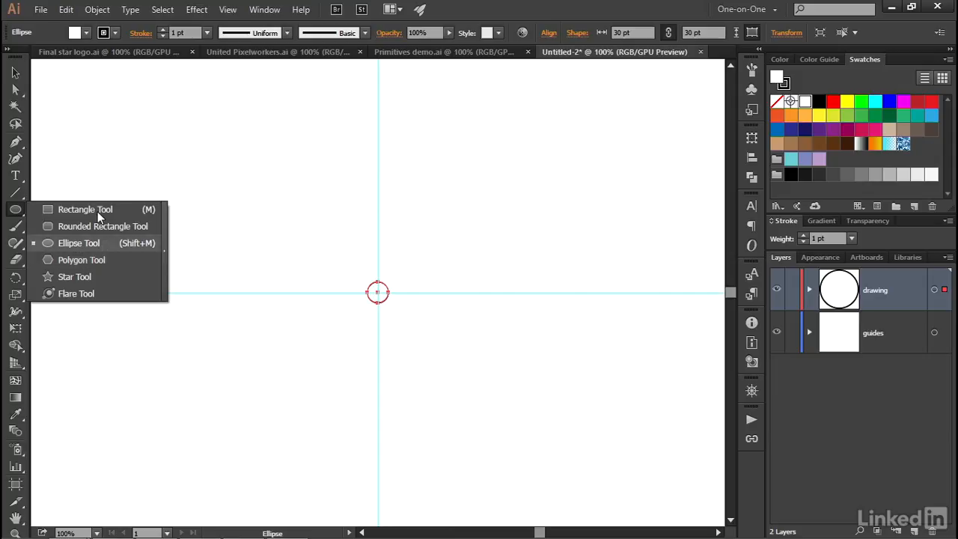
pyautogui.click(21, 199)
pyautogui.click(20, 200)
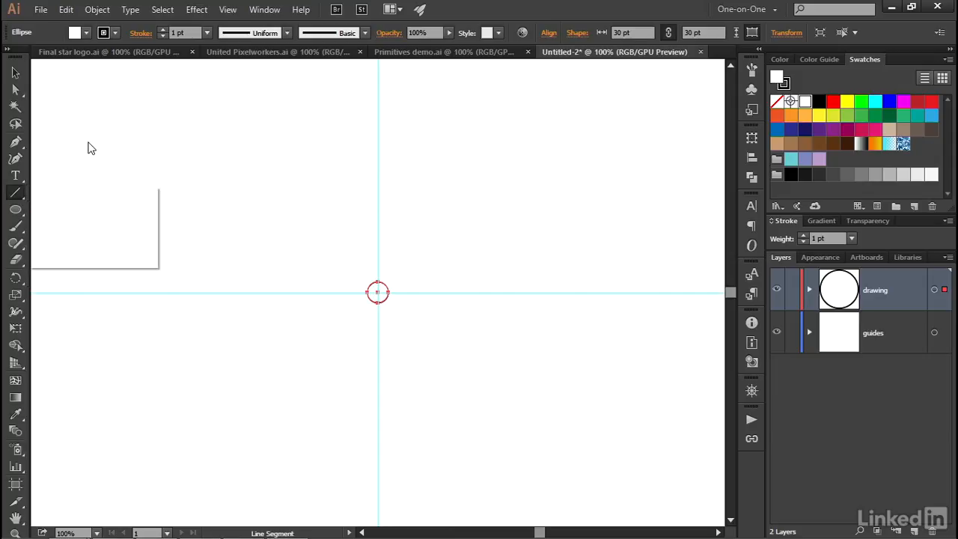
pyautogui.click(754, 37)
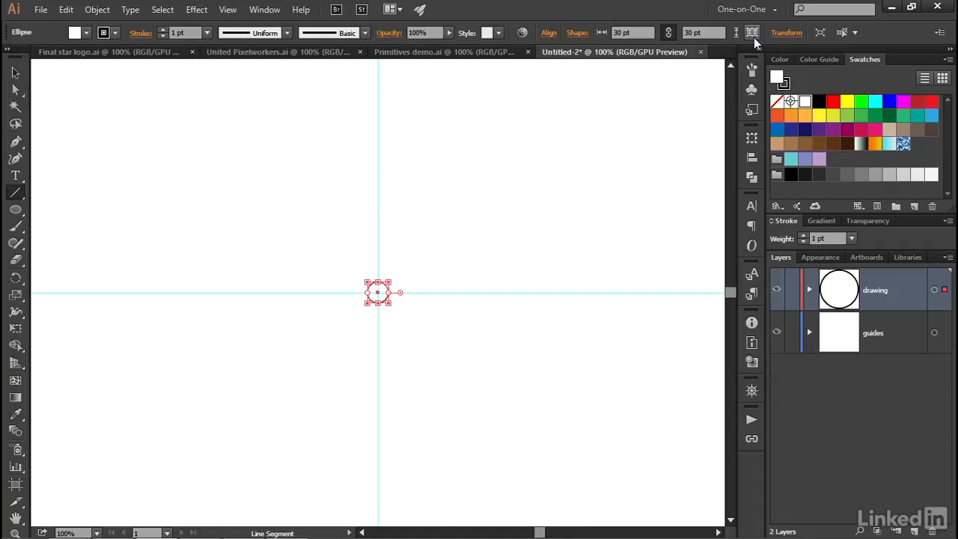
# - Create a copy of the small circle scaled uniformly to 500% with the Scale tool
pyautogui.click(21, 302)
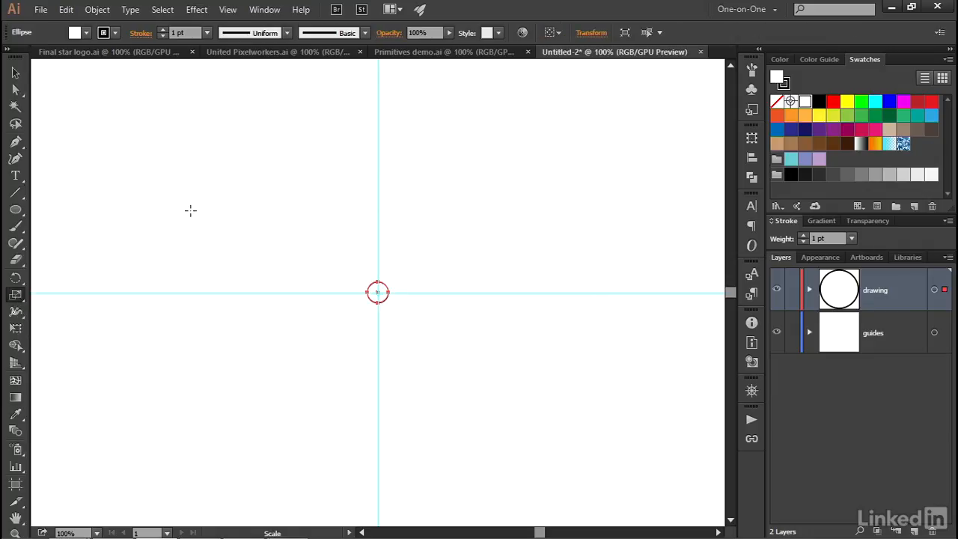
pyautogui.press('Return')
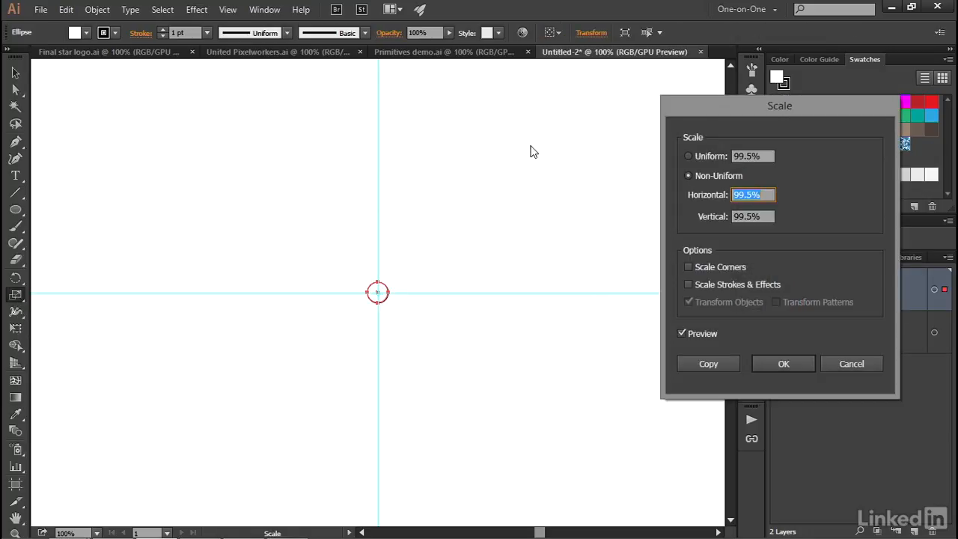
pyautogui.click(725, 158)
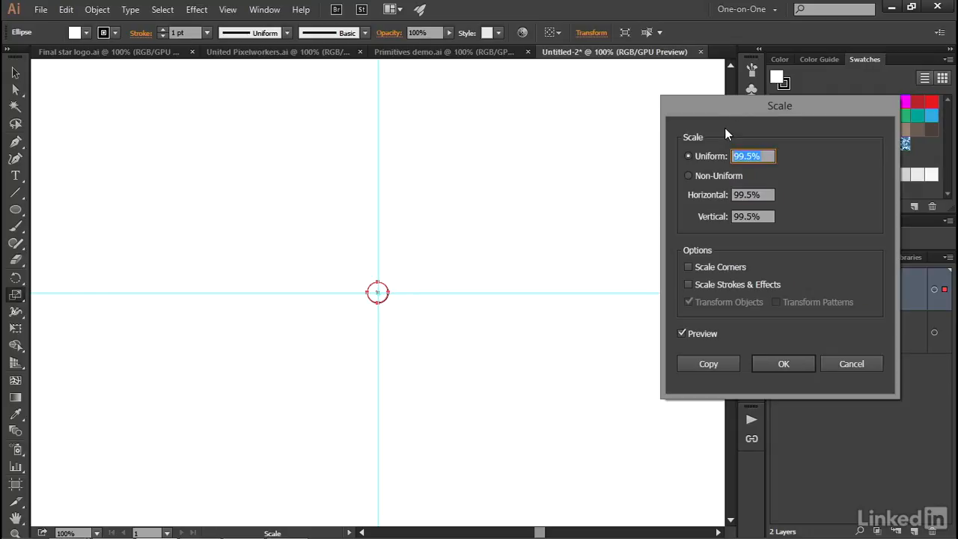
pyautogui.write('500')
pyautogui.press('Tab')
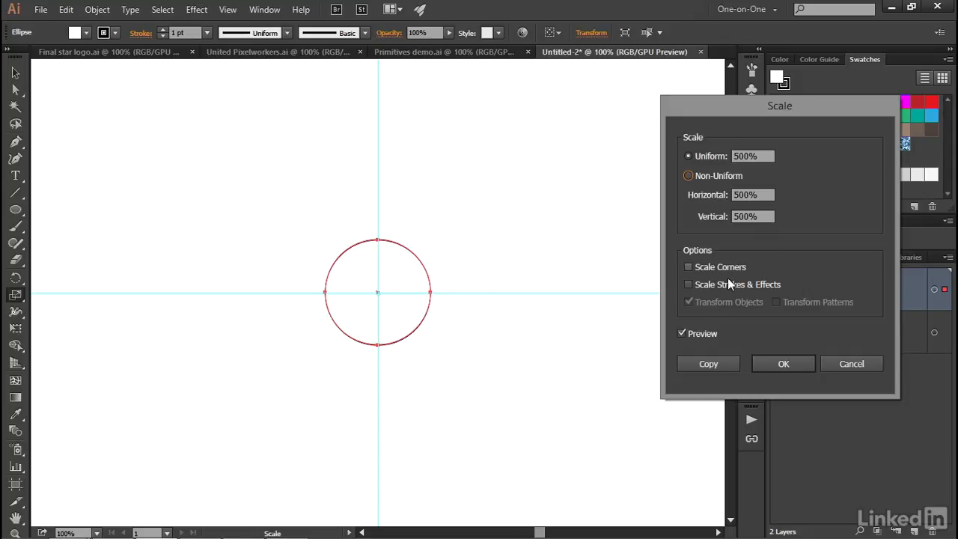
pyautogui.click(729, 367)
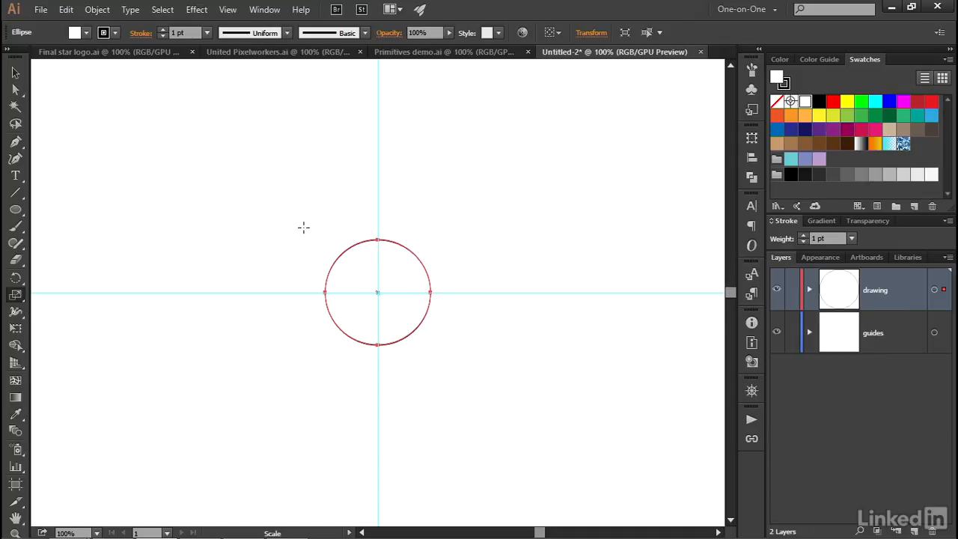
# - Select both concentric circles and give them no fill and a 3 pt stroke weight
pyautogui.press('v')
pyautogui.moveTo(297, 224); pyautogui.dragTo(374, 286)
pyautogui.press('s')
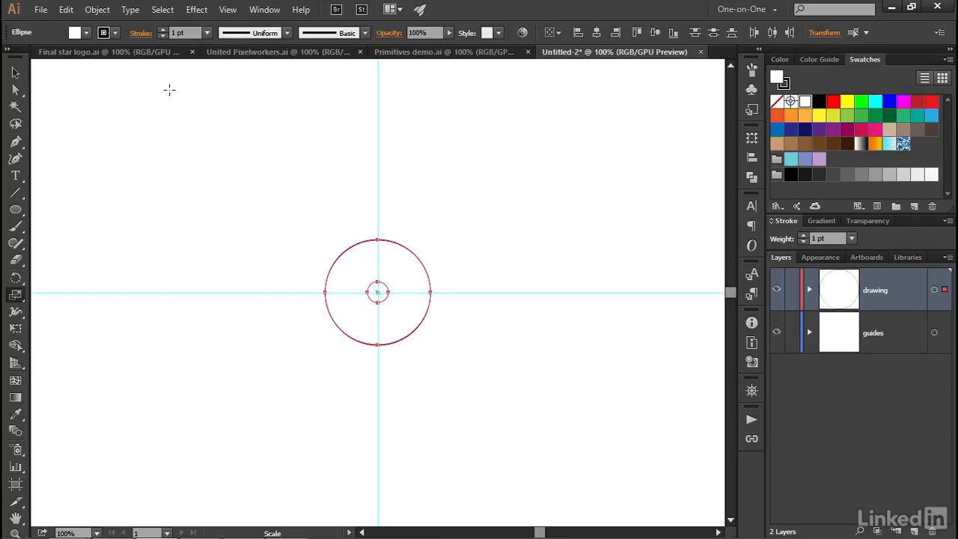
pyautogui.click(75, 33)
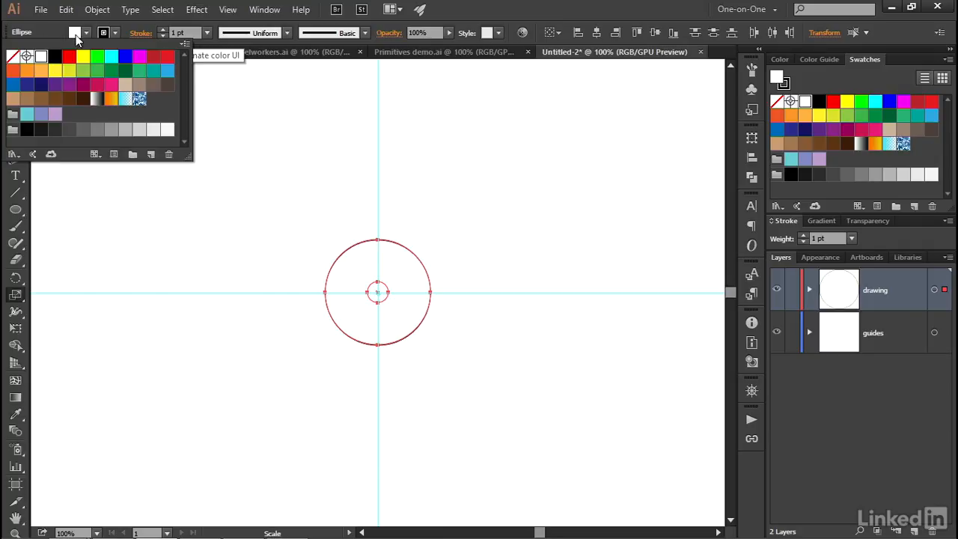
pyautogui.click(12, 57)
pyautogui.click(34, 33)
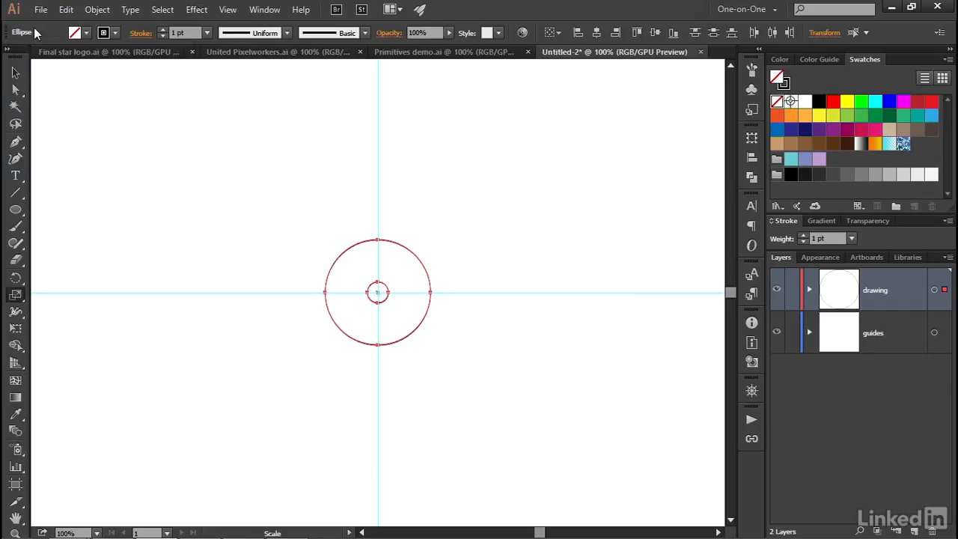
pyautogui.click(178, 33)
pyautogui.write('3')
pyautogui.press('Return')
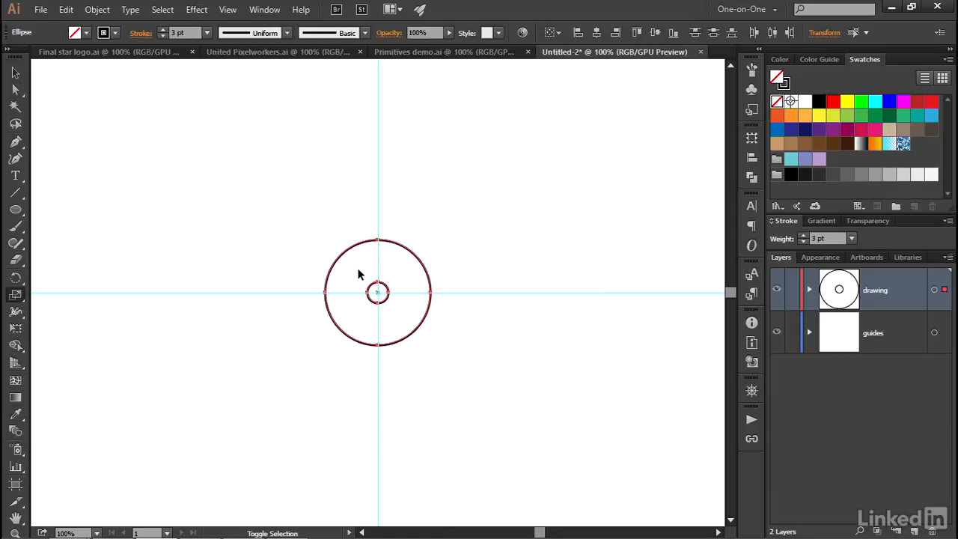
# - Deselect the small inner circle and create a copy of the larger circle scaled uniformly to 140%
pyautogui.keyDown('shift'); pyautogui.click(374, 292); pyautogui.keyUp('shift')
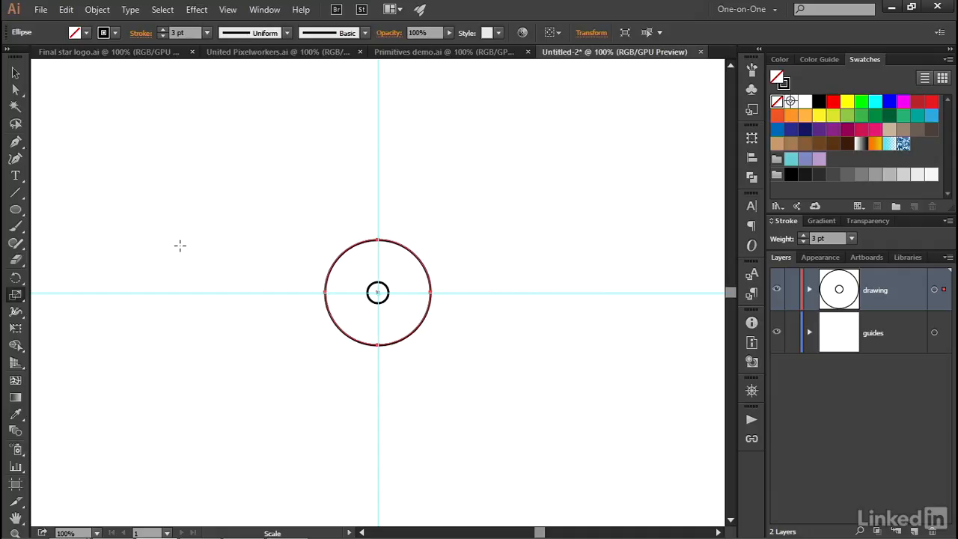
pyautogui.press('Return')
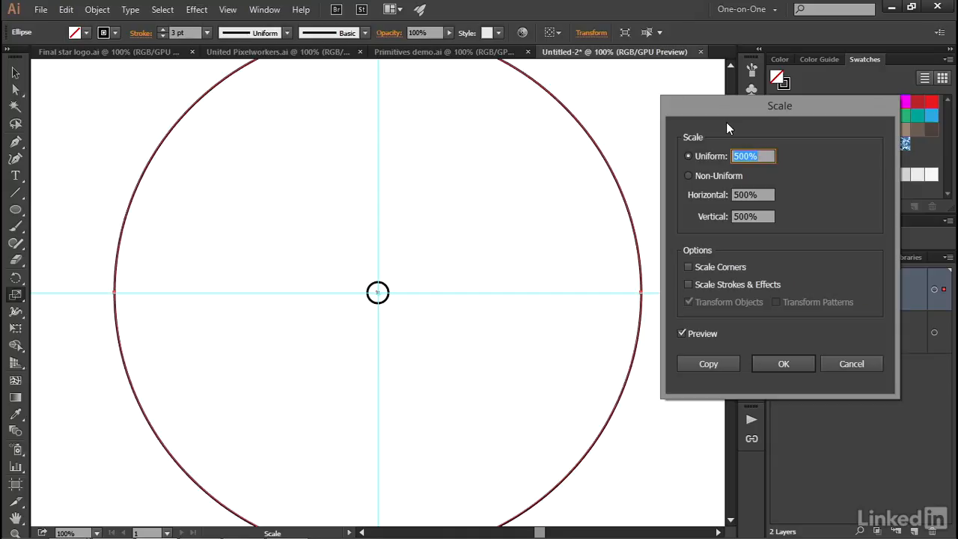
pyautogui.write('140')
pyautogui.press('Tab')
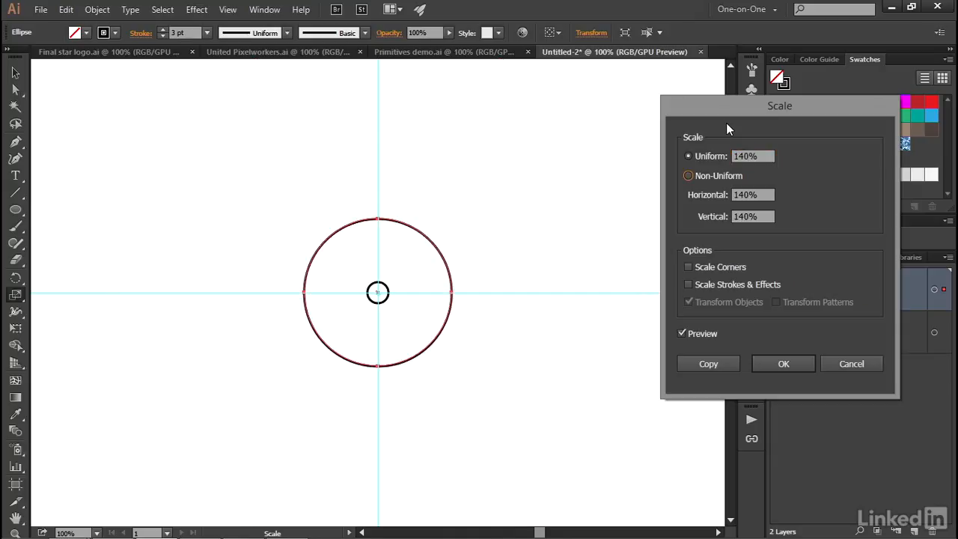
pyautogui.click(723, 363)
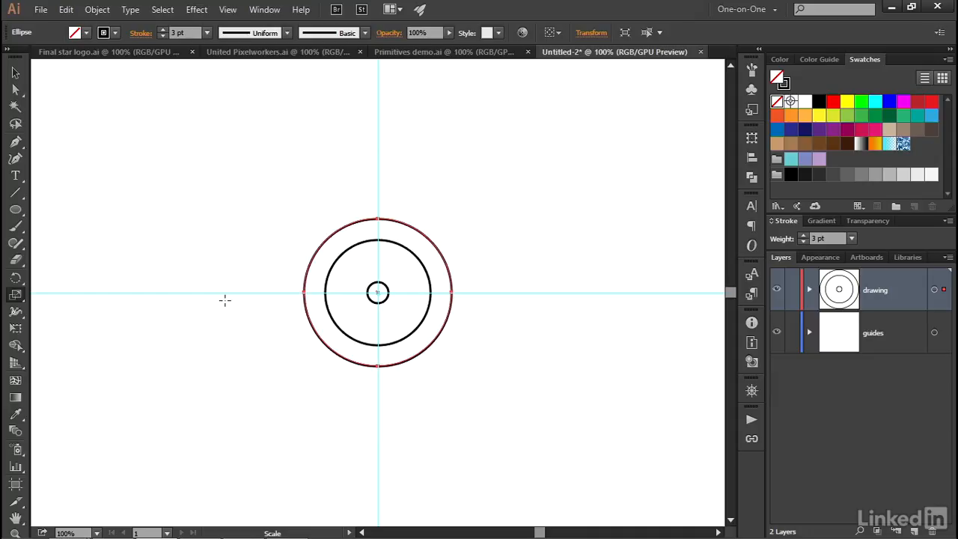
# - Select the middle of the three circles and create a copy of it scaled uniformly to 220%
pyautogui.press('v')
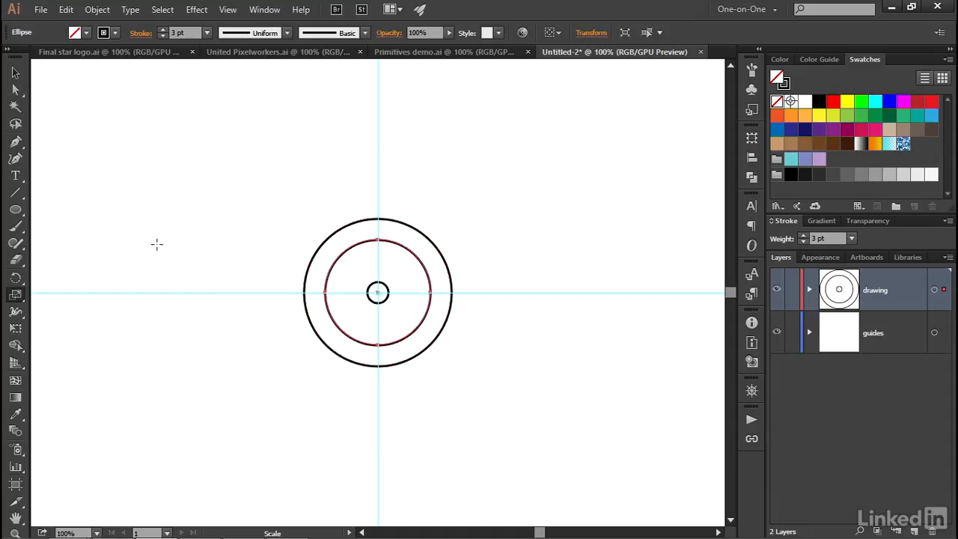
pyautogui.press('Return')
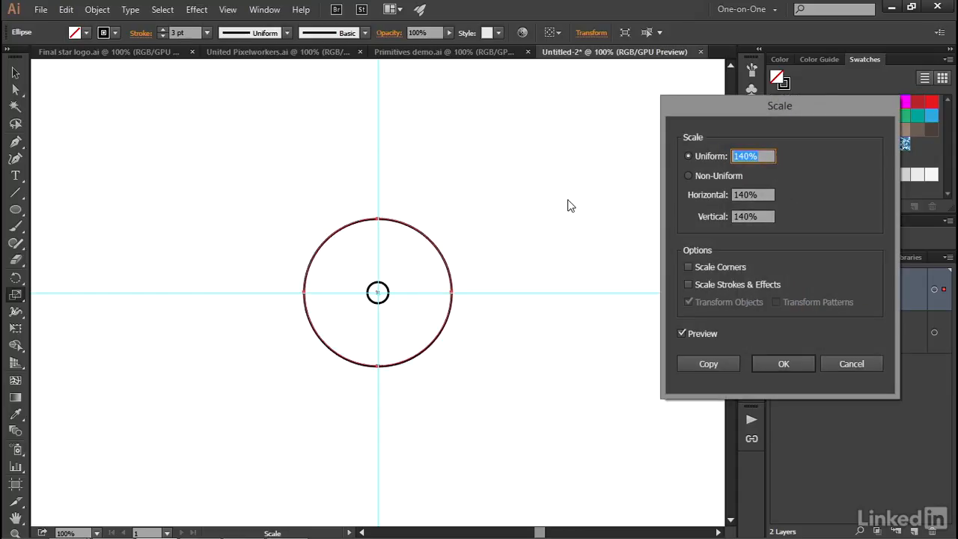
pyautogui.write('220')
pyautogui.press('Tab')
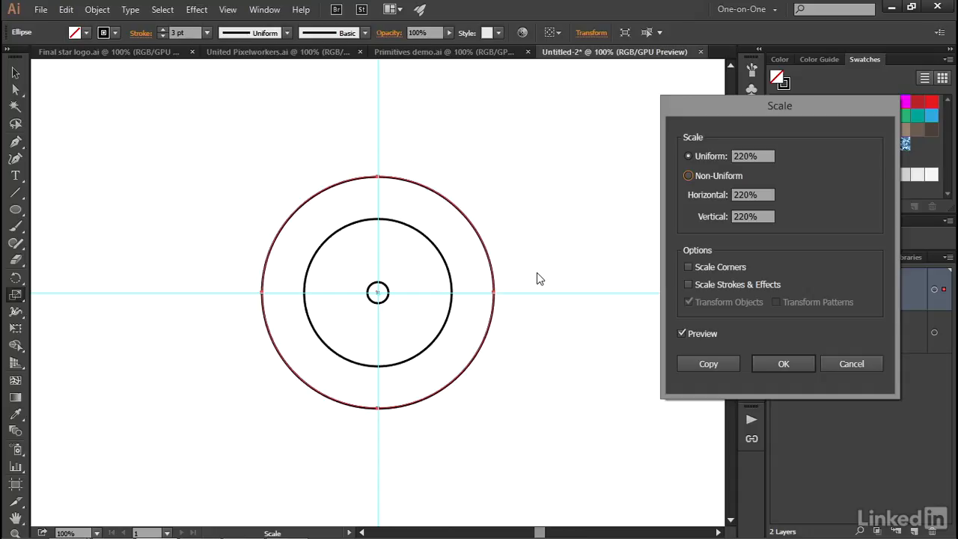
pyautogui.click(729, 364)
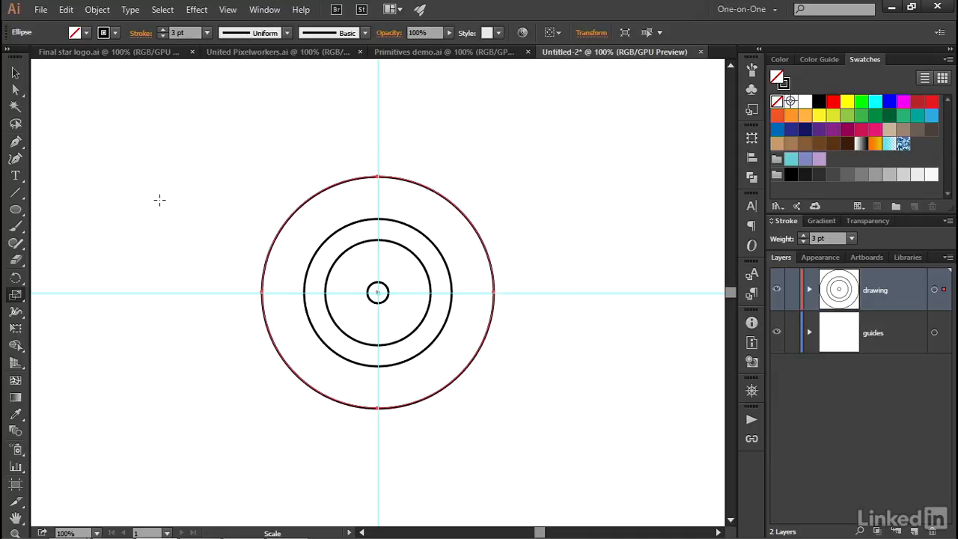
# - Turn on Smart Guides and draw a 60 pt by 225 pt rectangle upward from the horizontal guide, spanning the right edges of the two outermost circles
pyautogui.click(18, 212)
pyautogui.moveTo(20, 215); pyautogui.dragTo(128, 208)
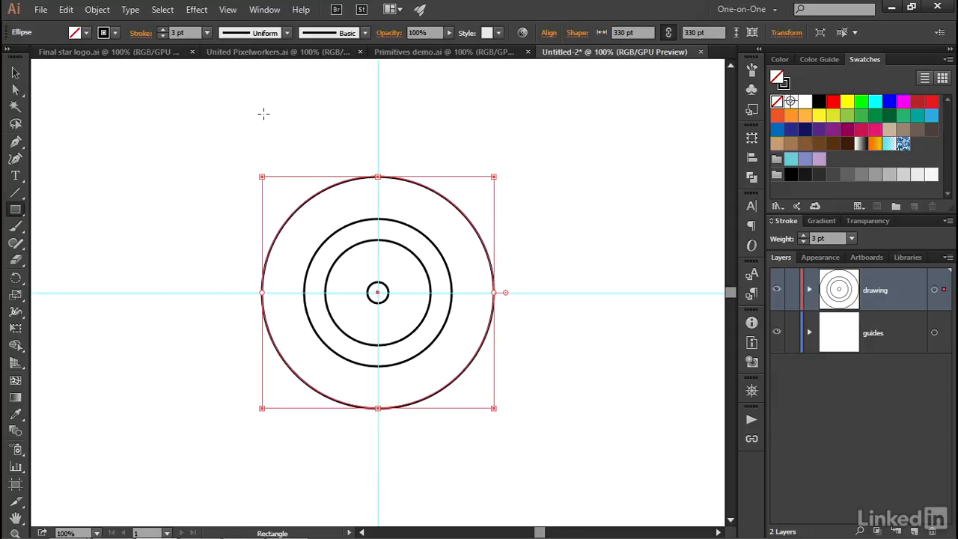
pyautogui.click(228, 9)
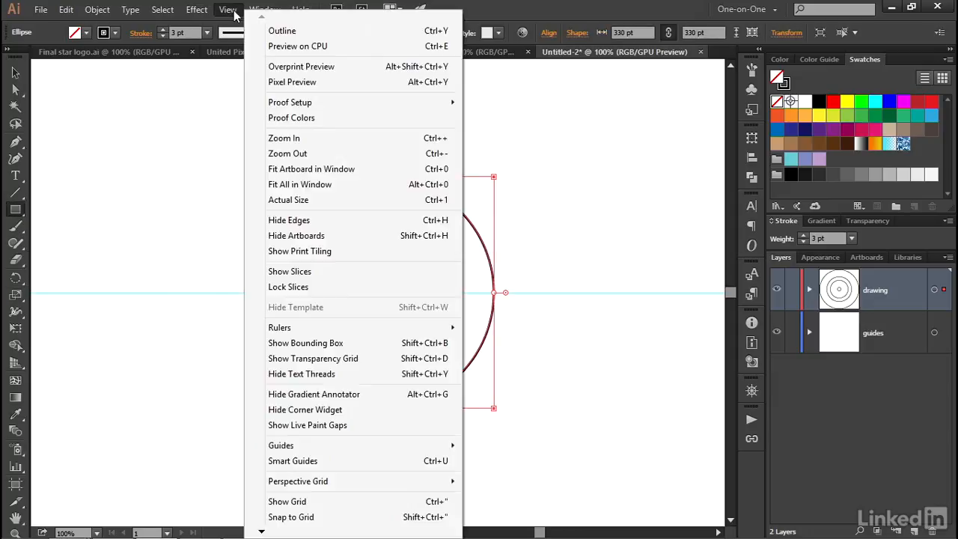
pyautogui.click(353, 461)
pyautogui.moveTo(452, 292); pyautogui.dragTo(493, 175)
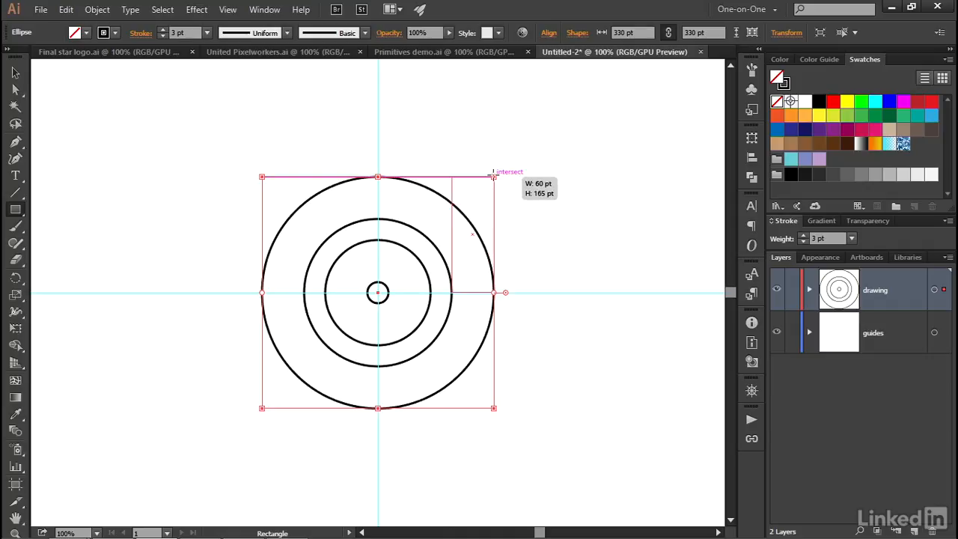
pyautogui.moveTo(494, 175); pyautogui.dragTo(494, 135)
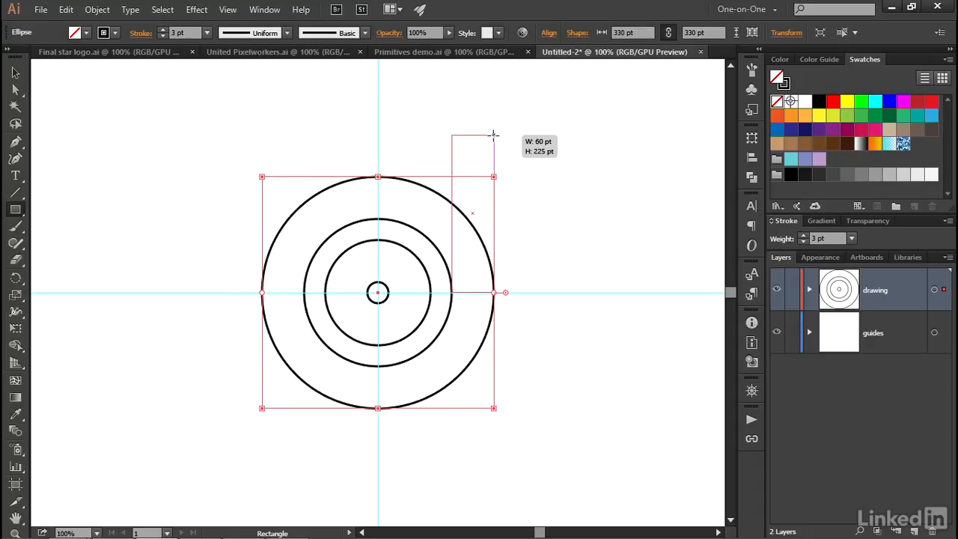
pyautogui.moveTo(493, 134); pyautogui.dragTo(493, 135)
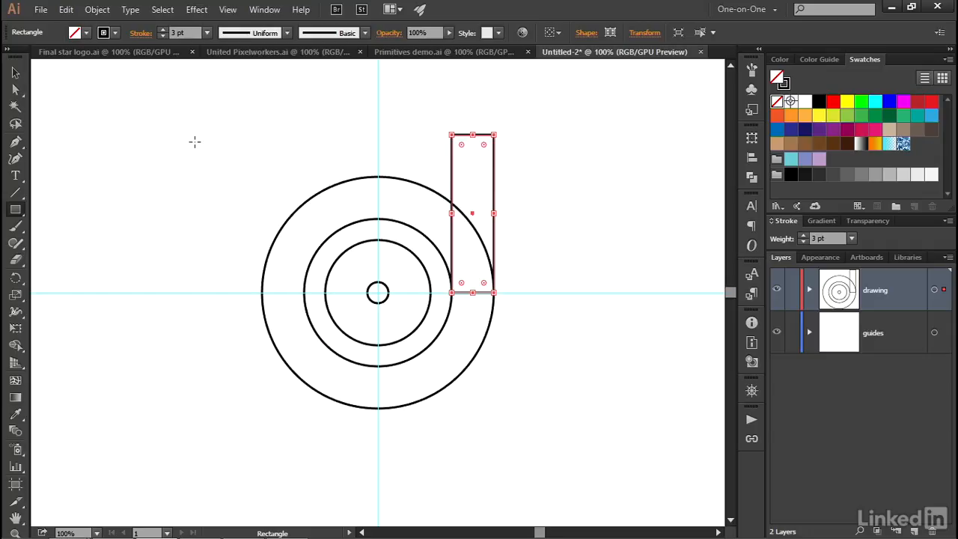
# - Copy the tall rectangle 90 pt left along the horizontal guide, so it spans the right edges of the two innermost circles
pyautogui.press('v')
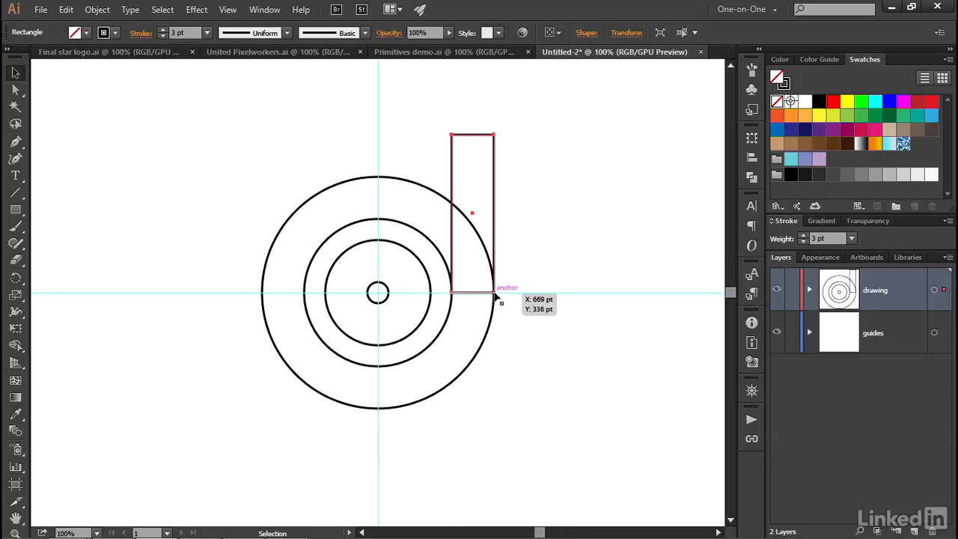
pyautogui.moveTo(494, 293); pyautogui.dragTo(432, 298)
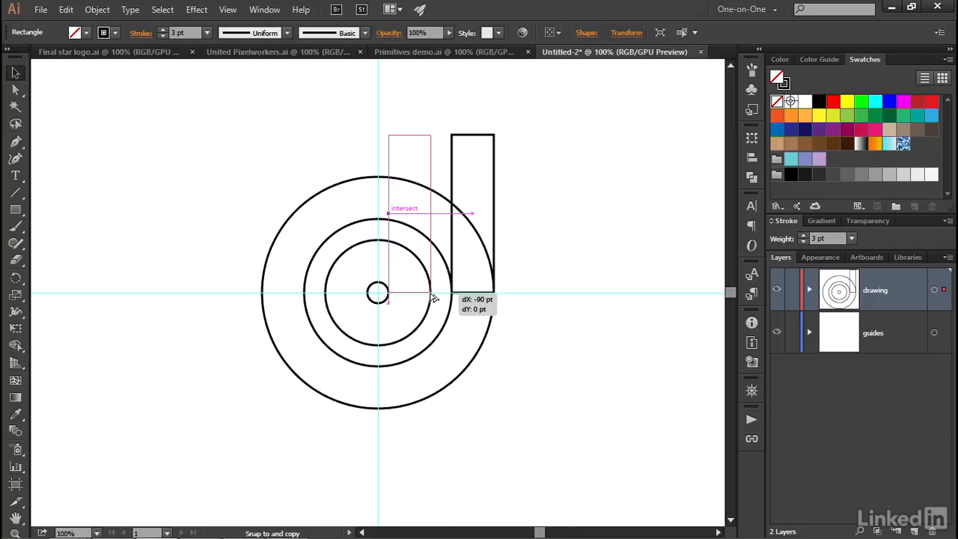
pyautogui.moveTo(433, 297); pyautogui.dragTo(433, 297)
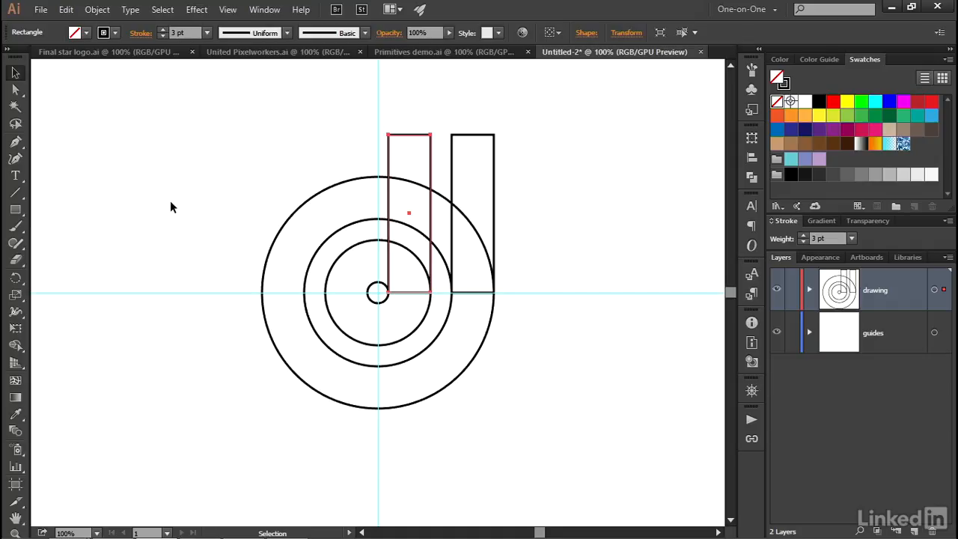
# - Draw a shorter rectangle up from the horizontal guide between the two inner circles' left edges, and copy it between the two outer circles' left edges
pyautogui.click(15, 210)
pyautogui.moveTo(372, 292)
pyautogui.mouseDown()
pyautogui.moveTo(304, 211)
pyautogui.moveTo(324, 215)
pyautogui.moveTo(325, 229)
pyautogui.mouseUp()
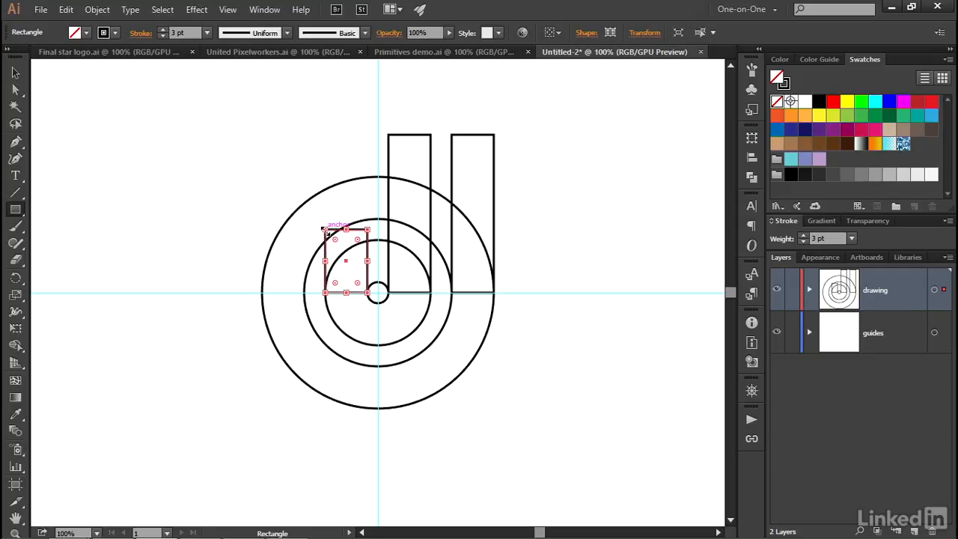
pyautogui.press('v')
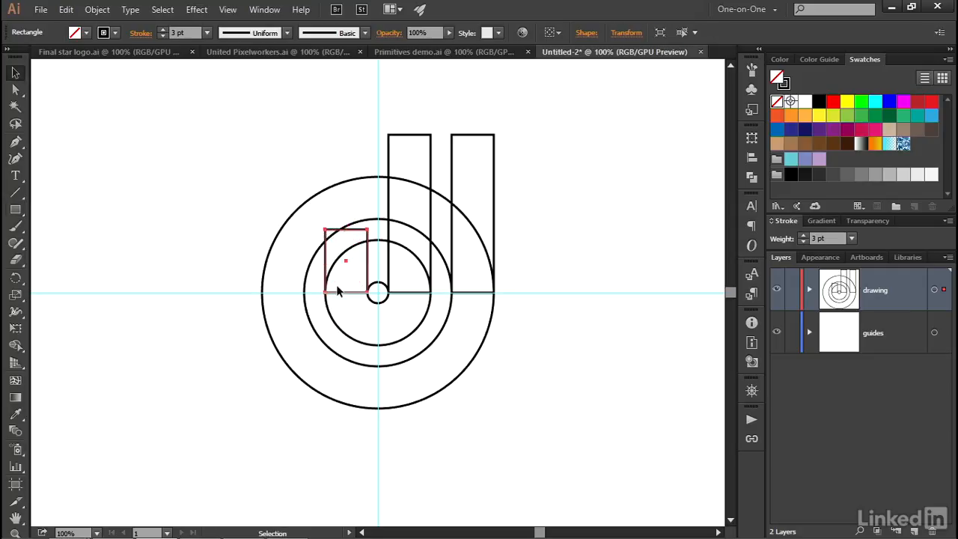
pyautogui.moveTo(364, 294); pyautogui.dragTo(306, 294)
pyautogui.press('alt')
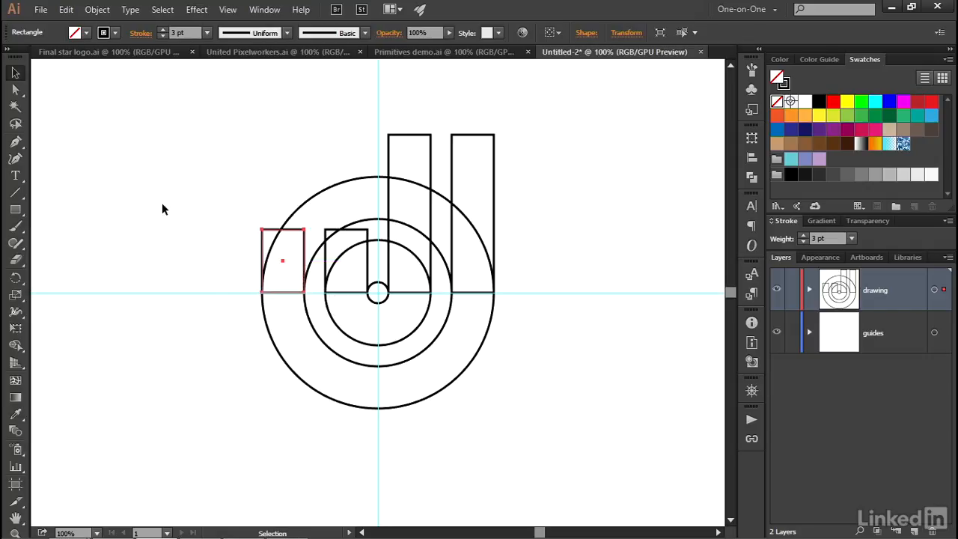
# - Rename the drawing layer as primitives and deselect the artwork
pyautogui.doubleClick(872, 288)
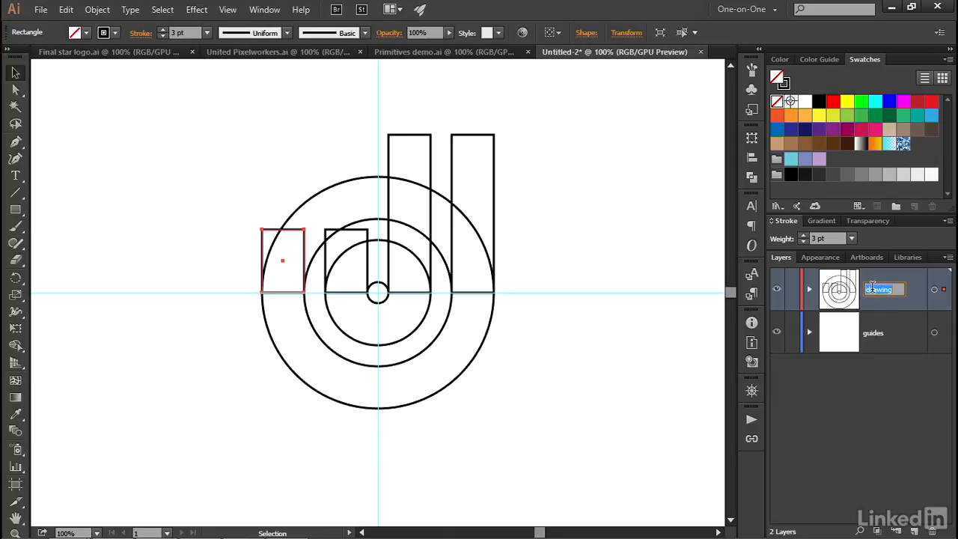
pyautogui.write('primitives')
pyautogui.press('Return')
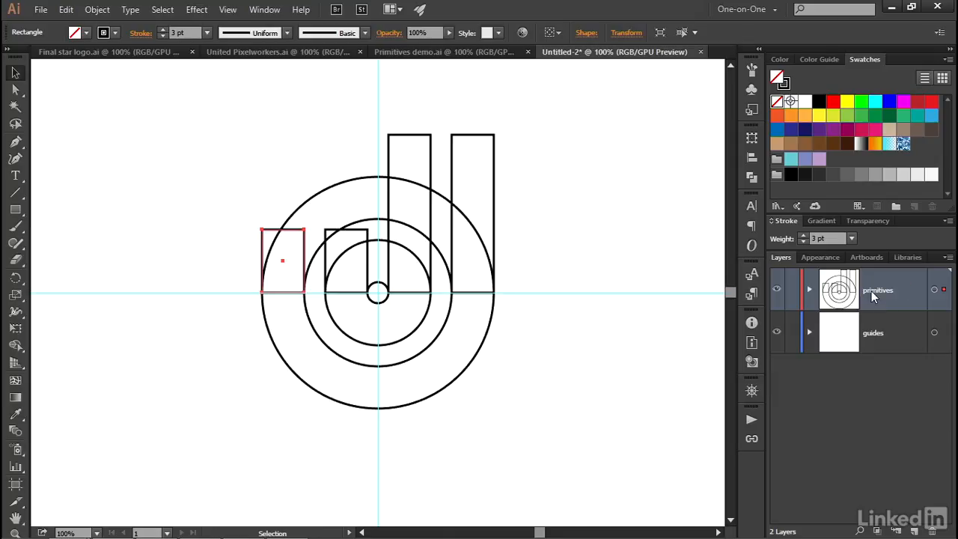
pyautogui.click(614, 227)
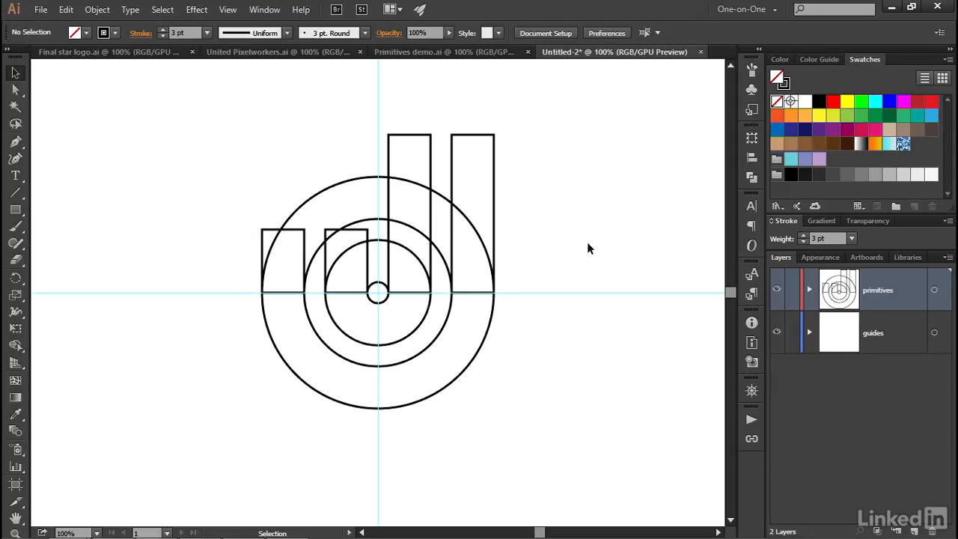